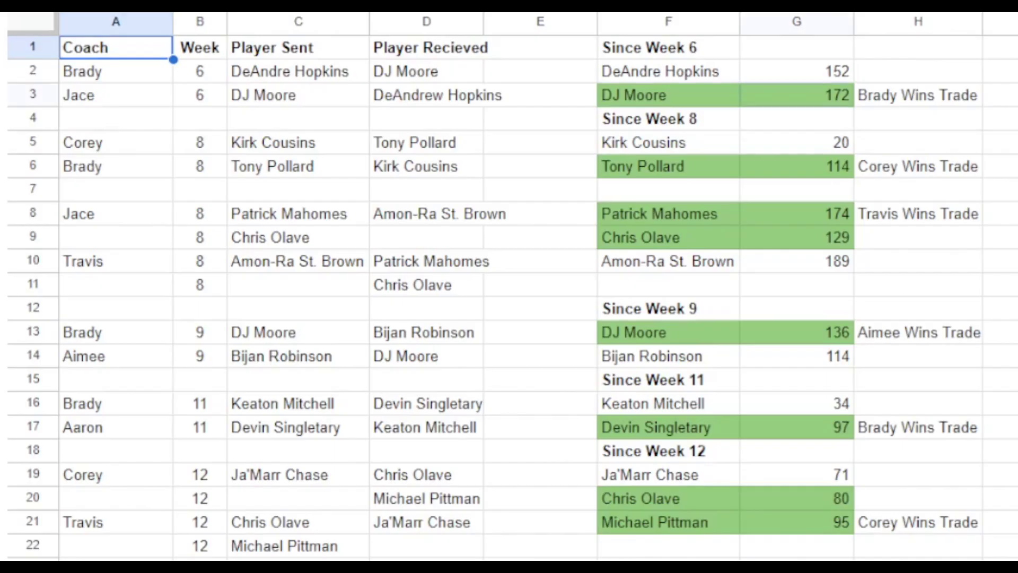
- Review the Since Week 6 trade, comparing the points of DeAndre Hopkins and DJ Moore and the trade winner
left_click(785, 96)
left_click(688, 65)
left_click(812, 78)
left_click(813, 95)
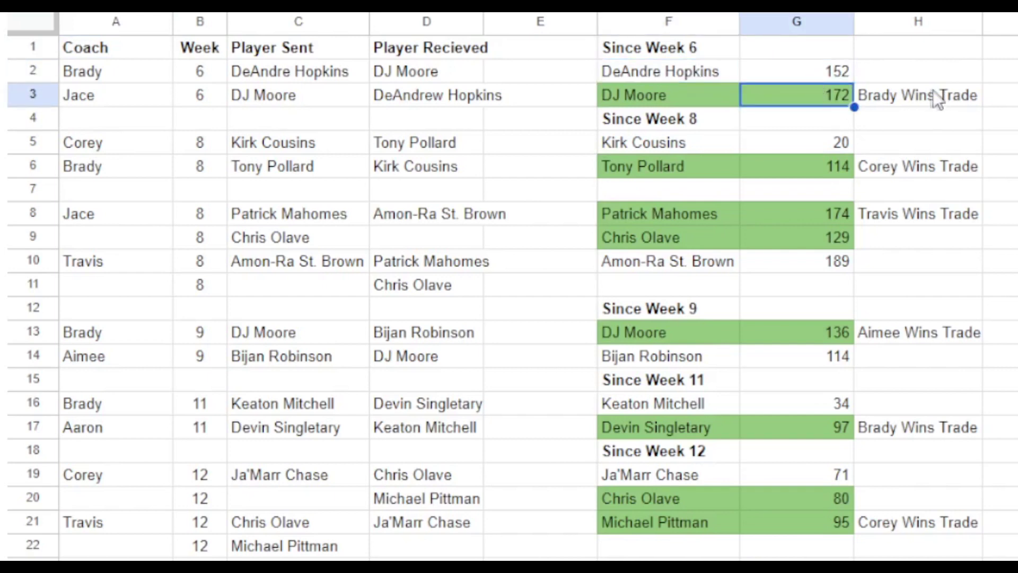
left_click(939, 100)
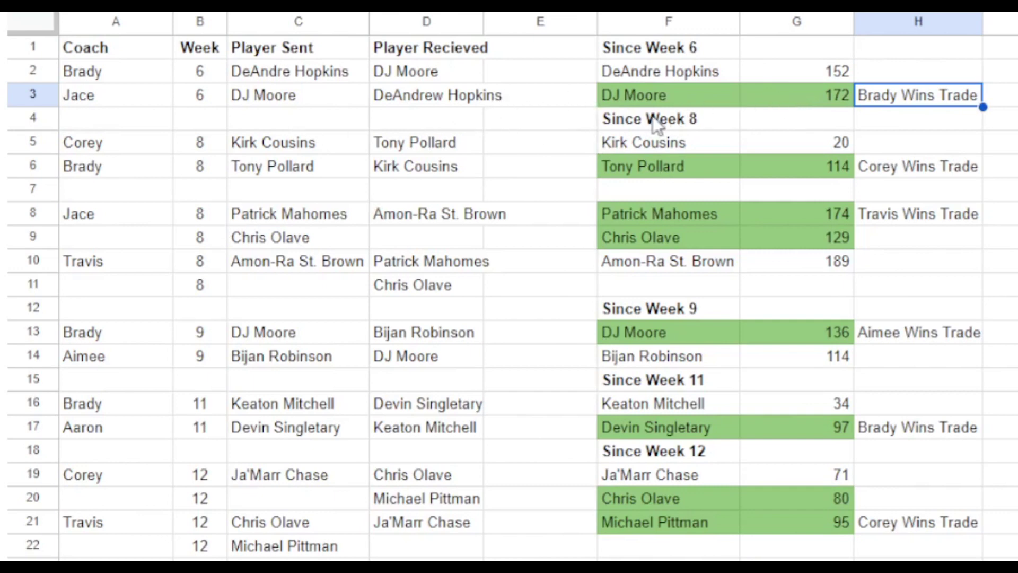
- Compare the points of Kirk Cousins and Tony Pollard in the first Since Week 8 trade
left_click(659, 152)
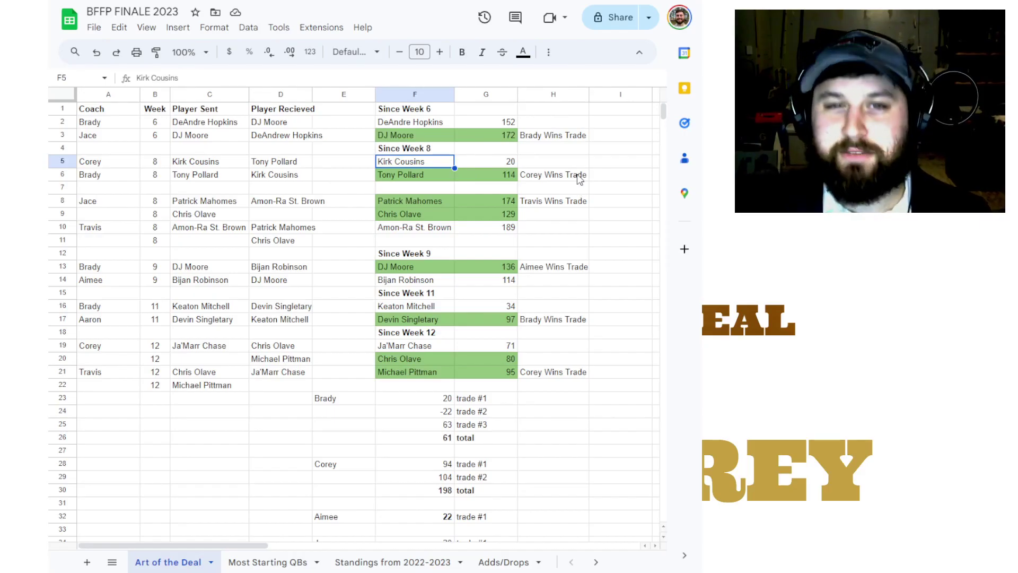
left_click(498, 176)
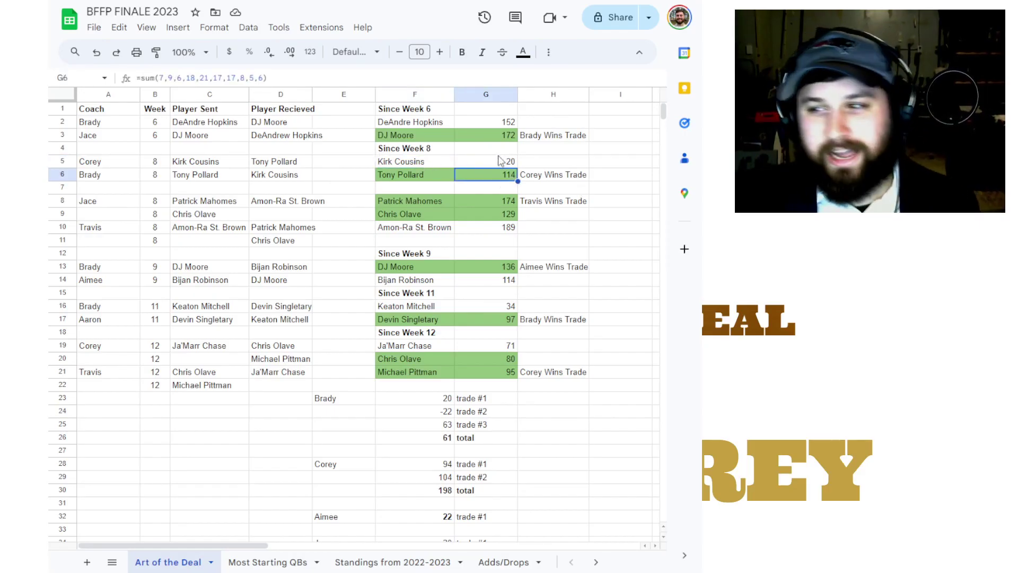
key("Up")
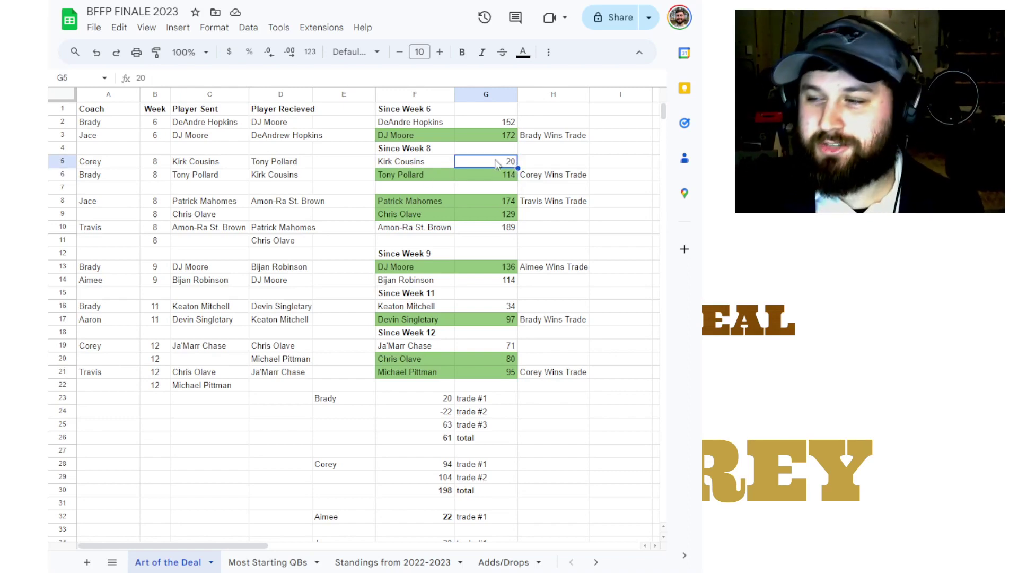
left_click(499, 178)
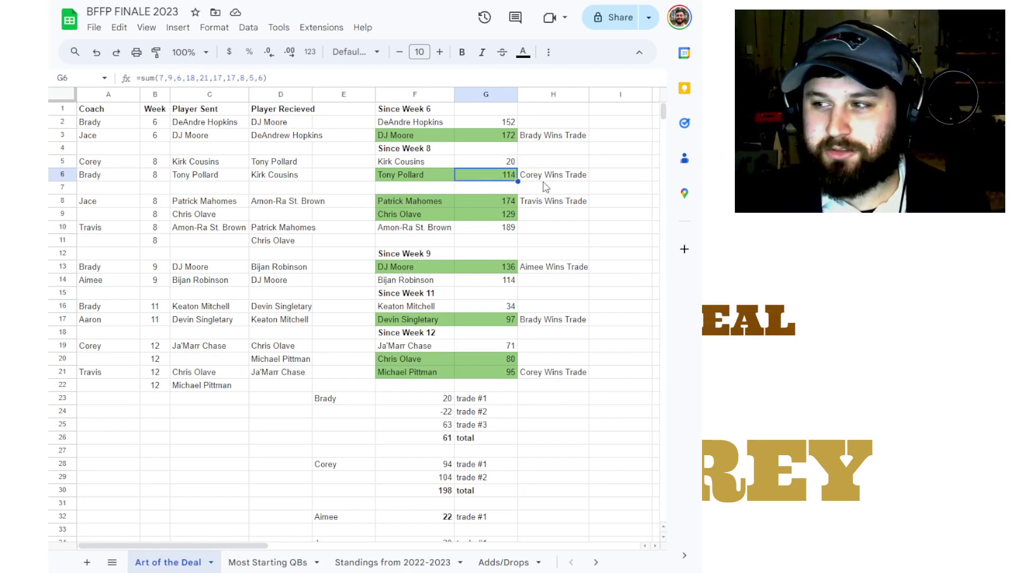
- Compare the points of Patrick Mahomes and Chris Olave with those of Amon-Ra St. Brown in the second Week 8 trade
left_click(448, 203)
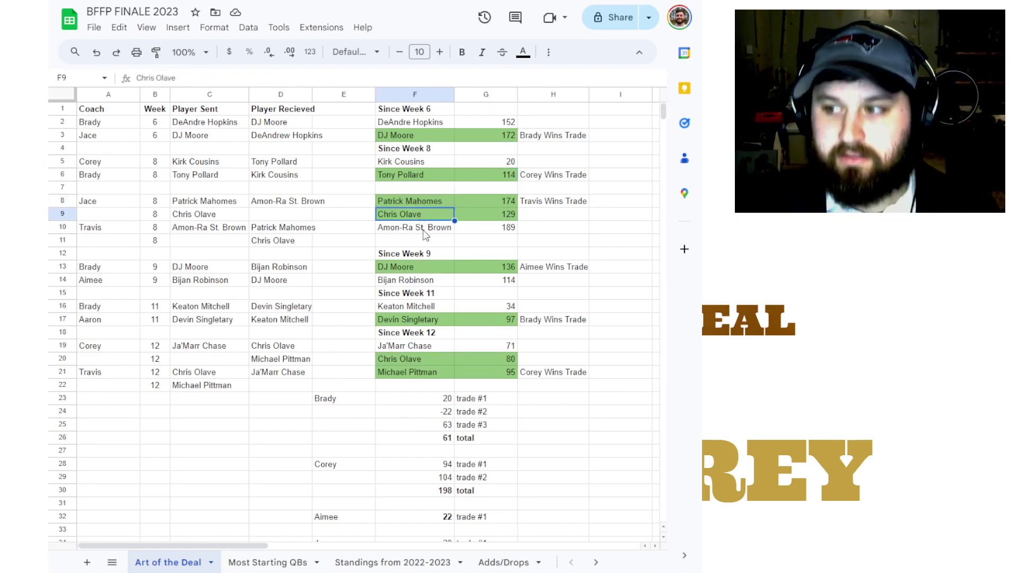
left_click(425, 233)
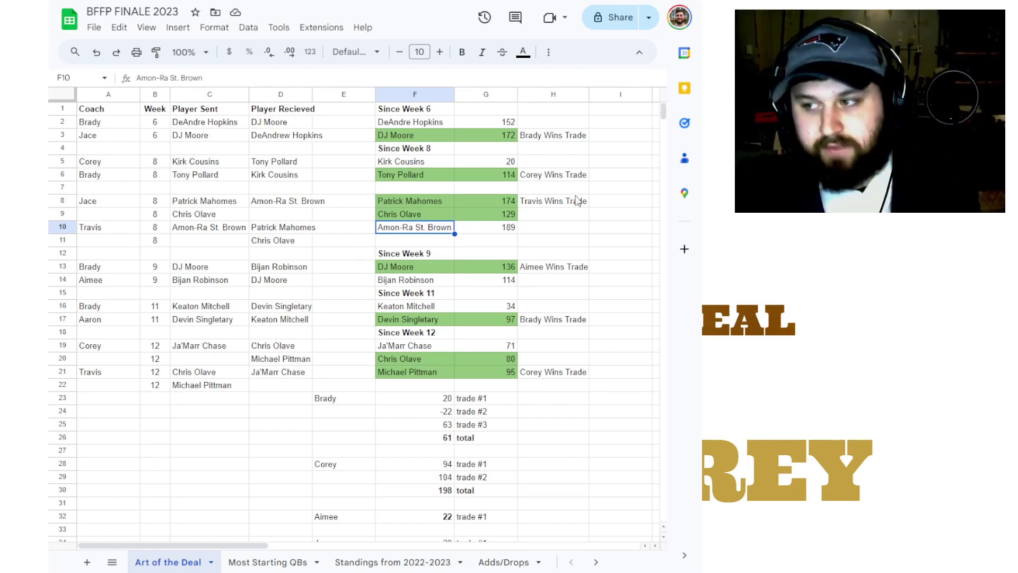
left_click(504, 210)
key("Down")
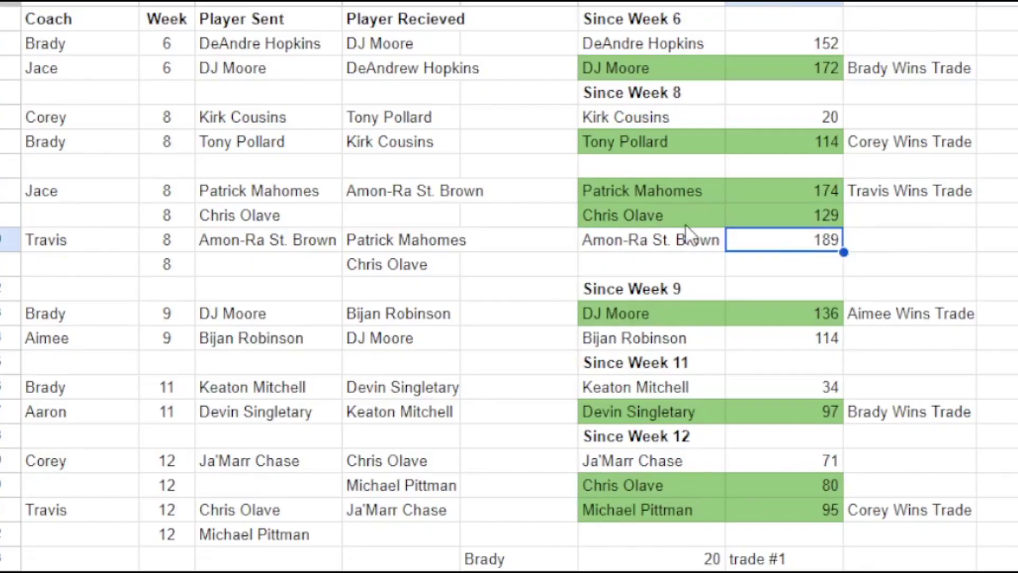
left_click(663, 211)
left_click(820, 217)
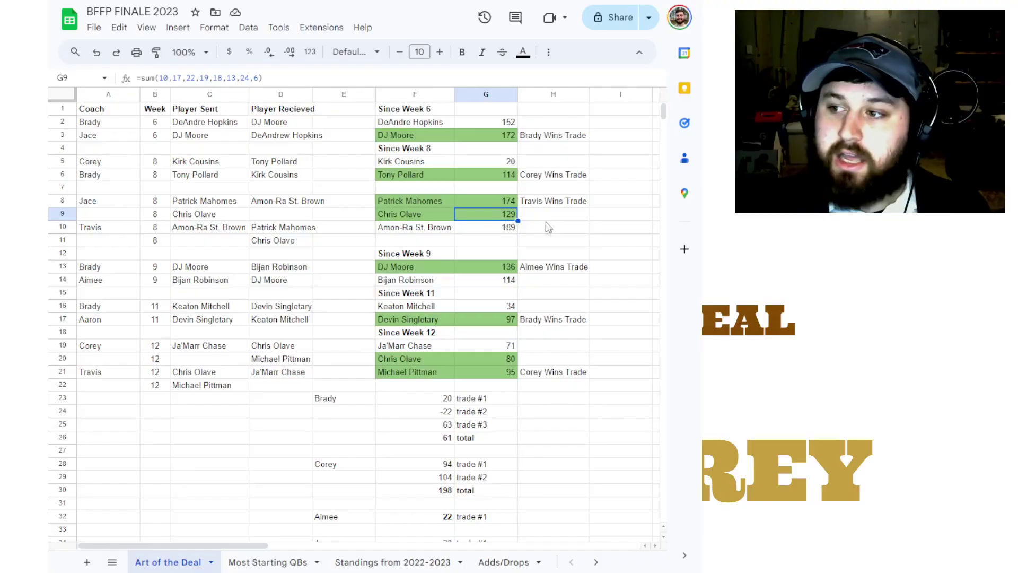
left_click(899, 236)
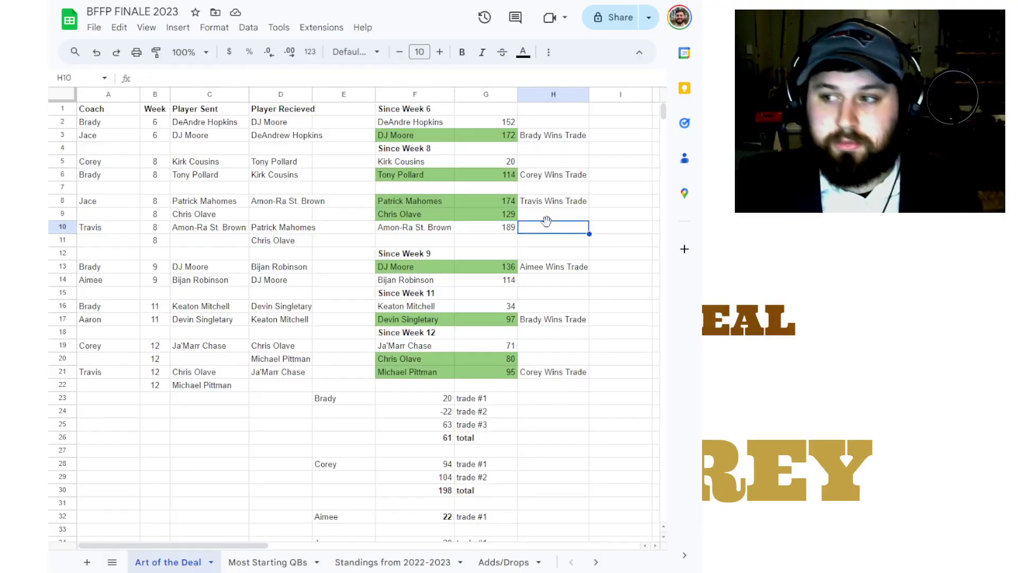
- Compare the points of DJ Moore and Bijan Robinson in the Since Week 9 trade
scroll(462, 250, "down", 1)
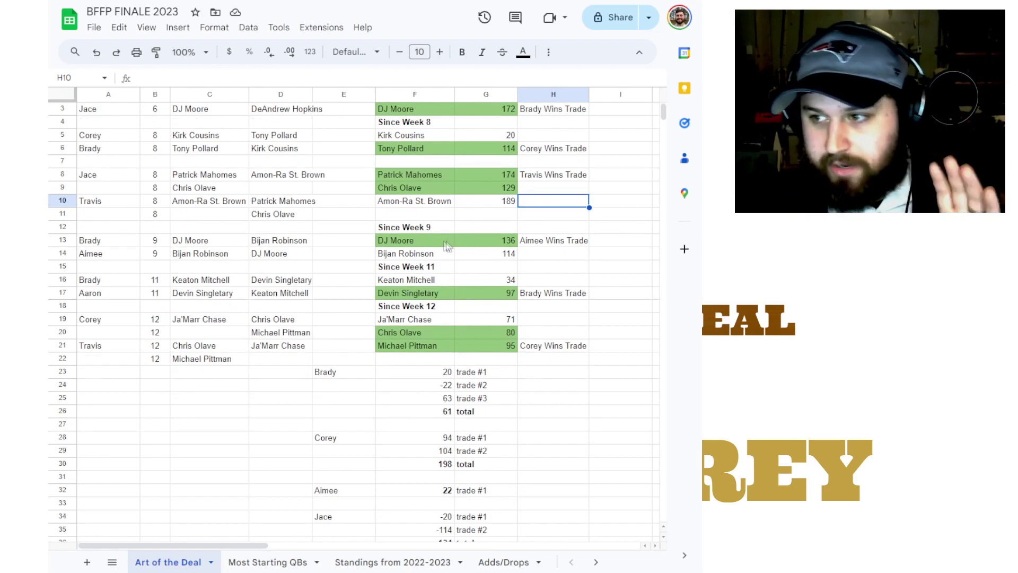
left_click(438, 243)
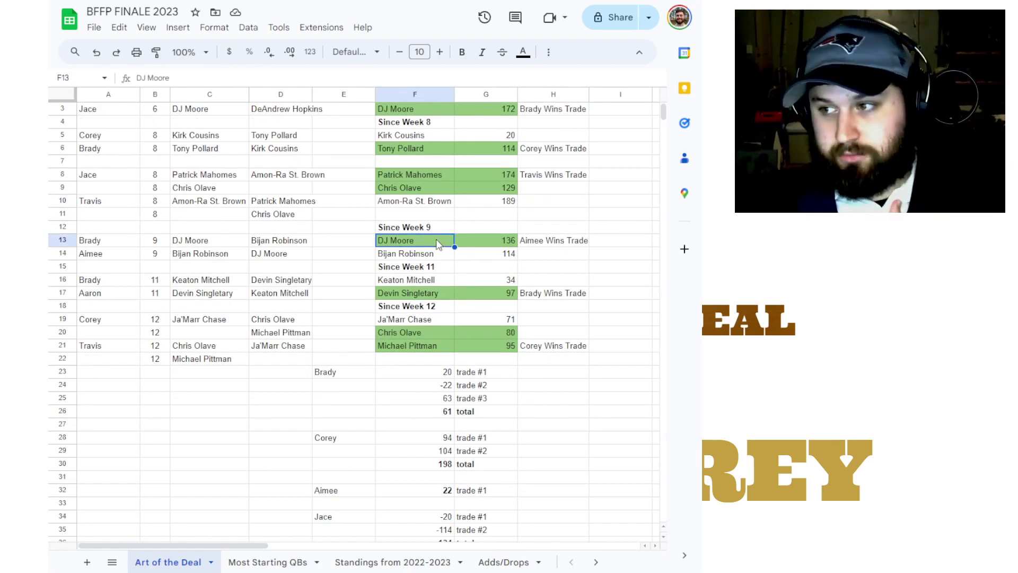
left_click(425, 254)
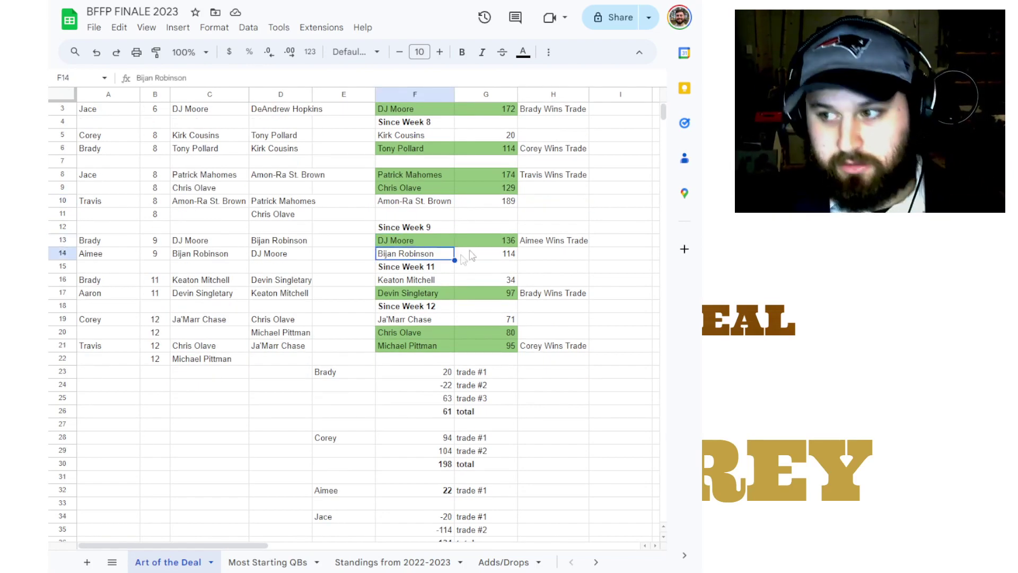
left_click(493, 242)
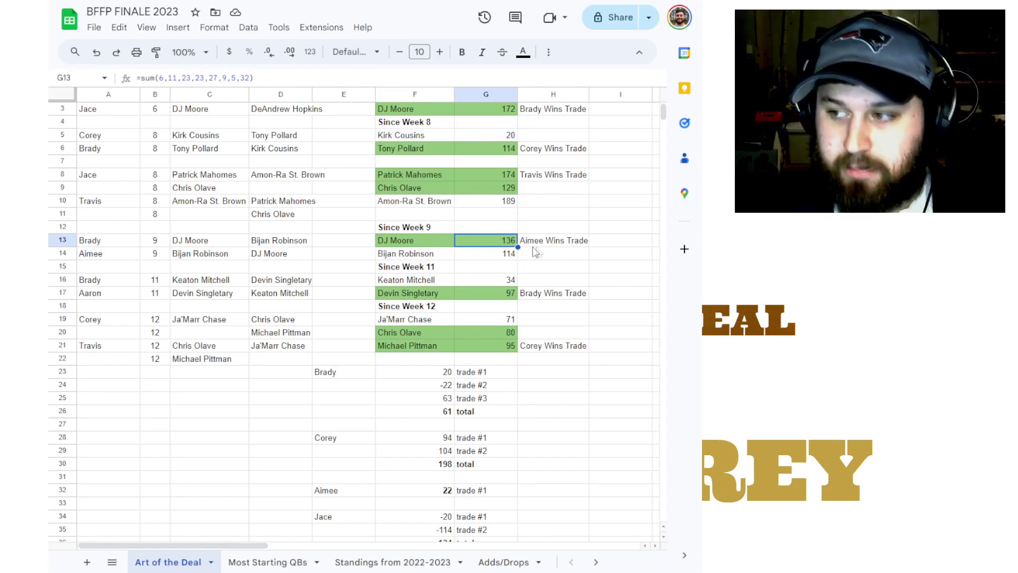
- Review the Since Week 11 trade, comparing the points of Keaton Mitchell and Devin Singletary
scroll(496, 289, "up", 1)
scroll(491, 287, "down", 2)
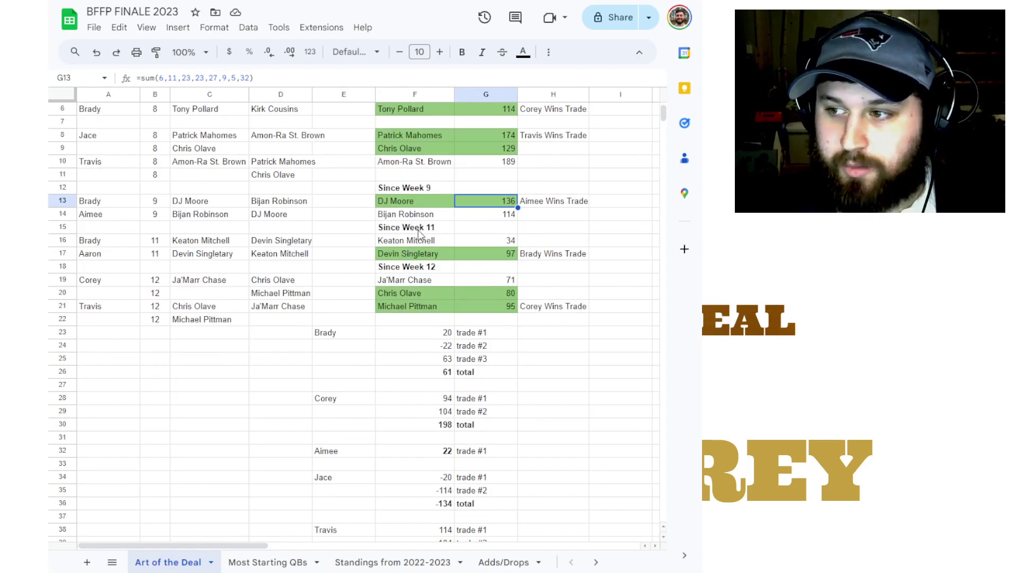
left_click(418, 230)
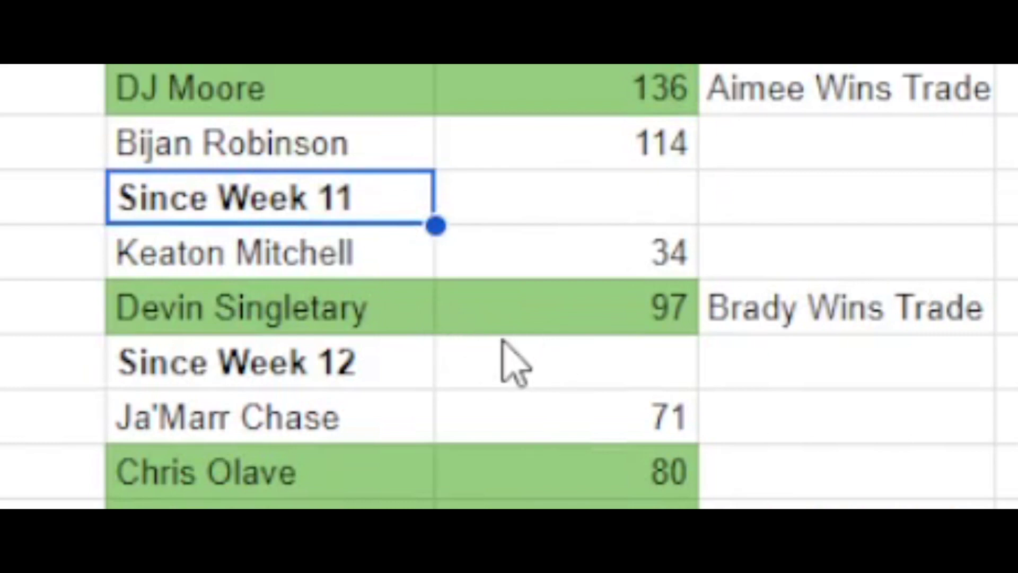
left_click(382, 312)
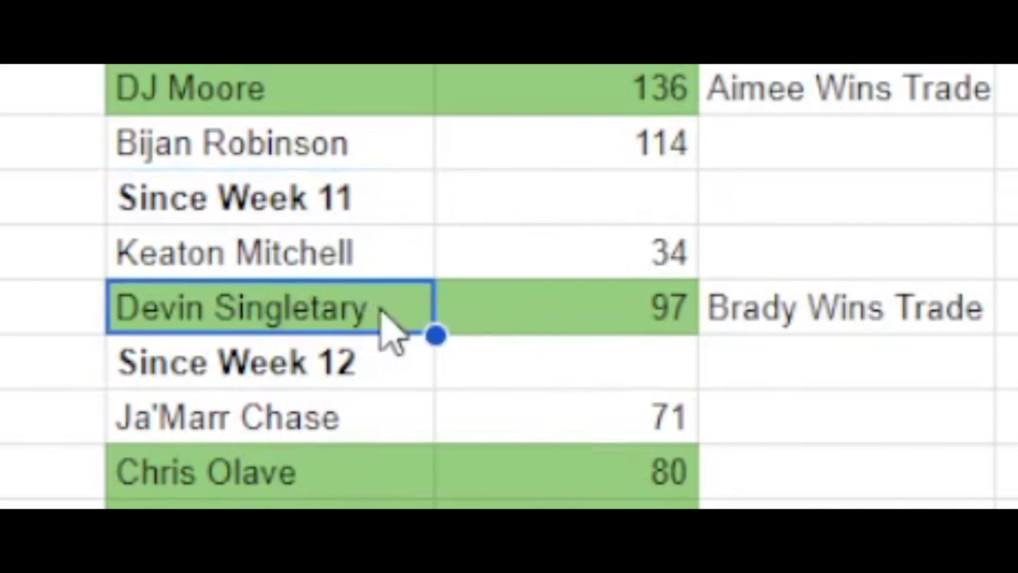
left_click(345, 260)
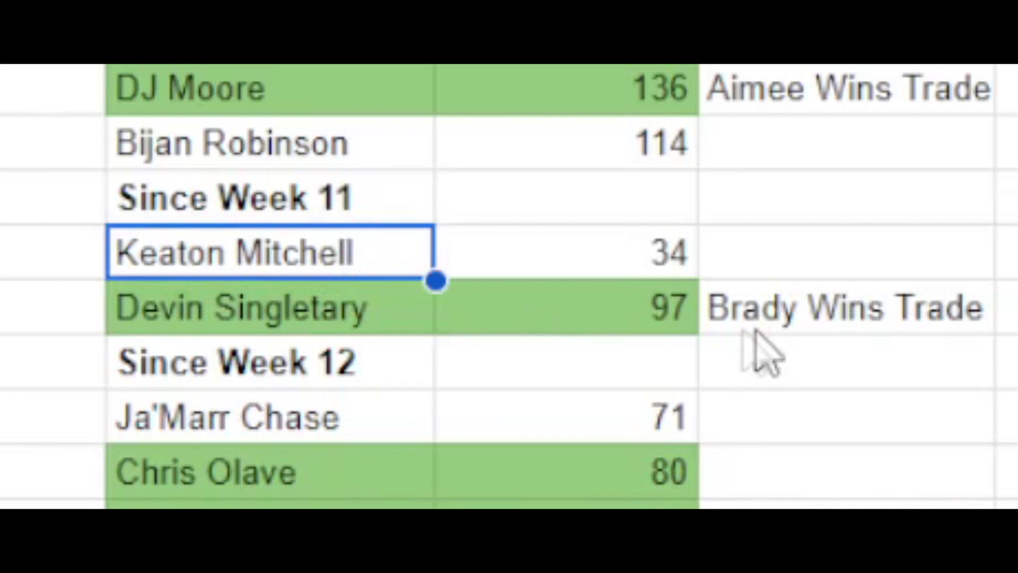
left_click(683, 320)
left_click(667, 350)
right_click(666, 351)
left_click(570, 297)
left_click(530, 255)
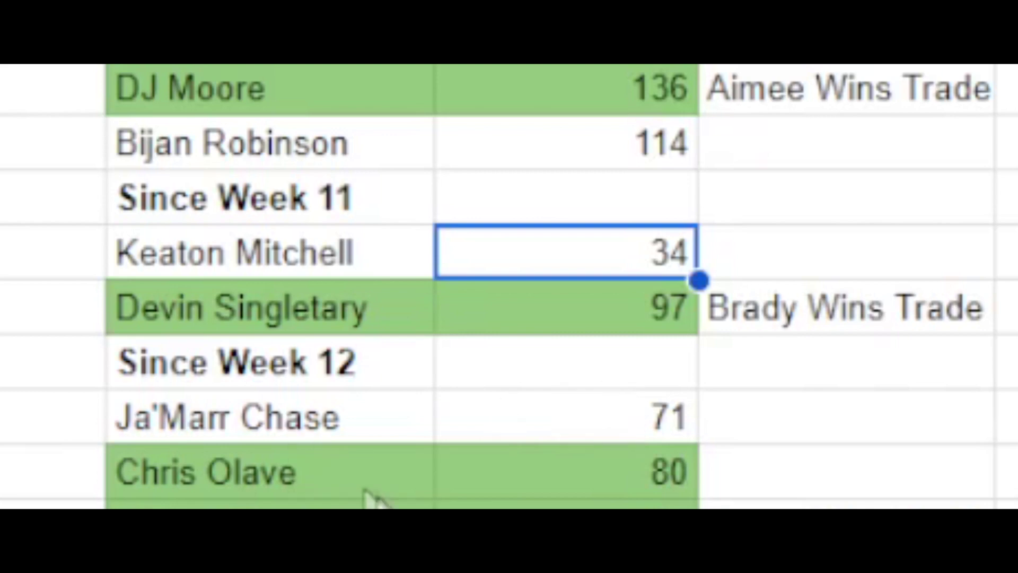
- Review the Since Week 12 trade, comparing Ja'Marr Chase's points with those of Chris Olave and Michael Pittman
scroll(365, 490, "down", 1)
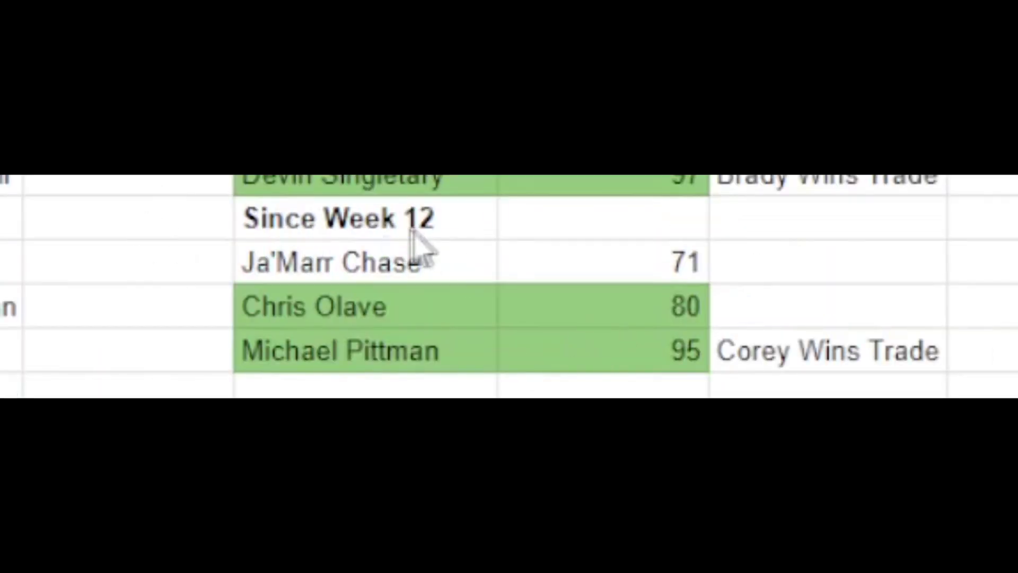
left_click(412, 233)
left_click(401, 279)
left_click(351, 325)
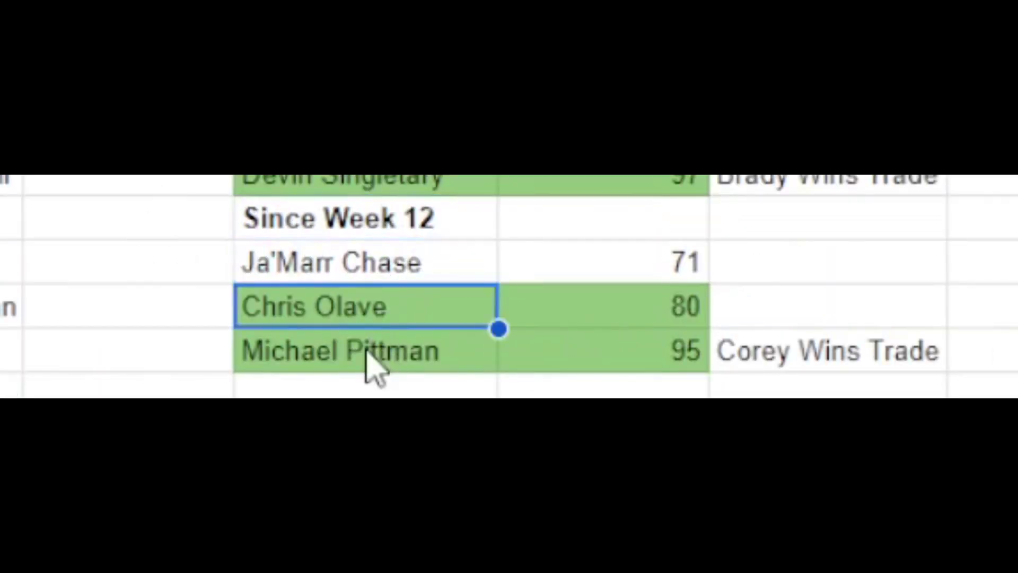
left_click(373, 366)
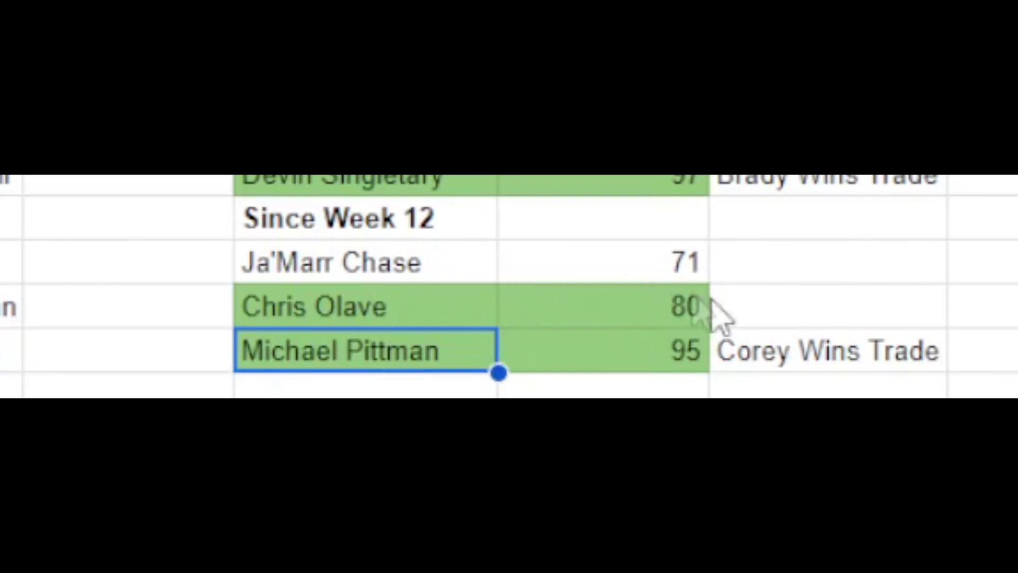
left_click(693, 364)
left_click(581, 310)
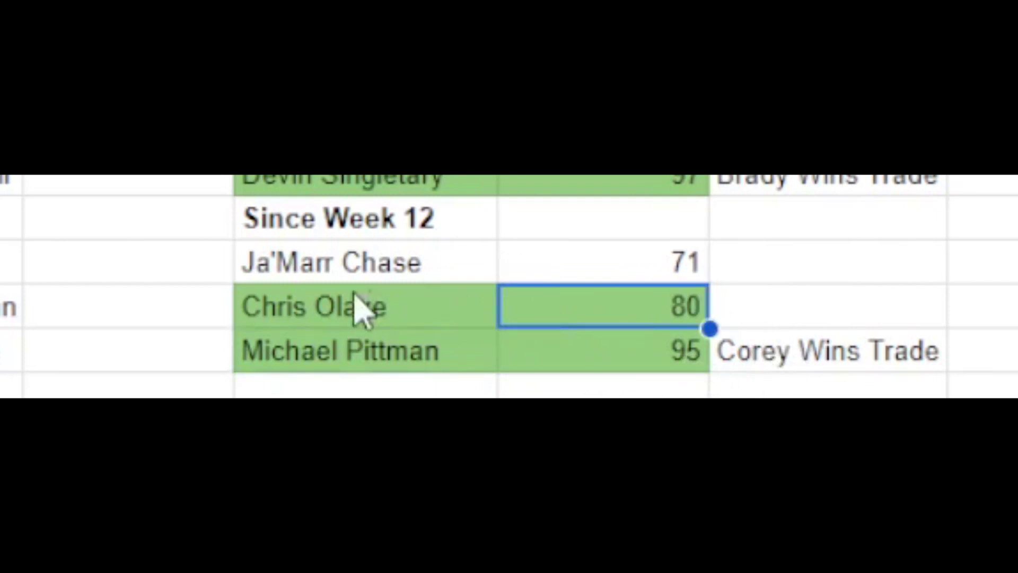
left_click(609, 276)
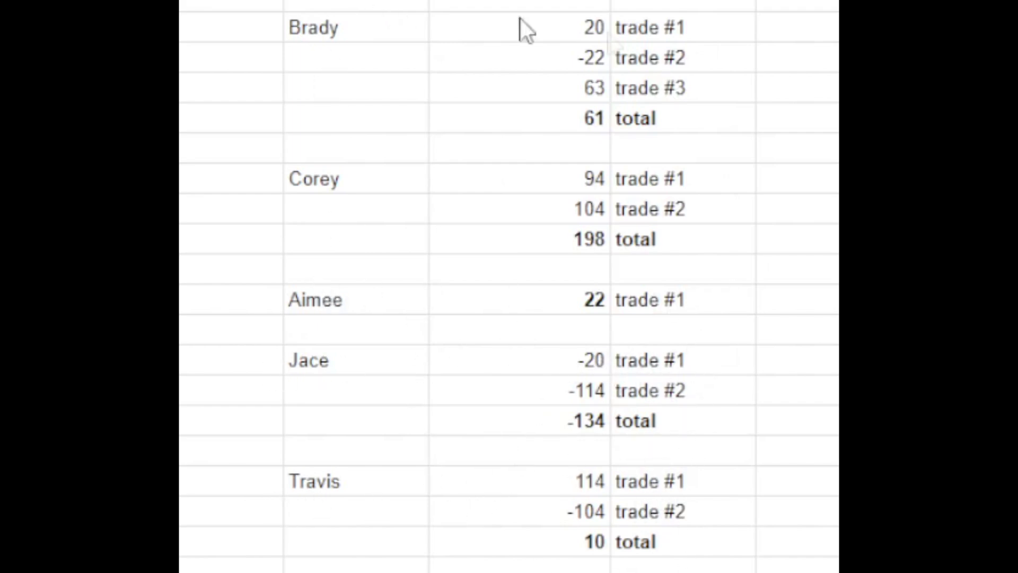
- Examine each coach's per-trade point differences and totals in the summary below the trade list
left_click(579, 244)
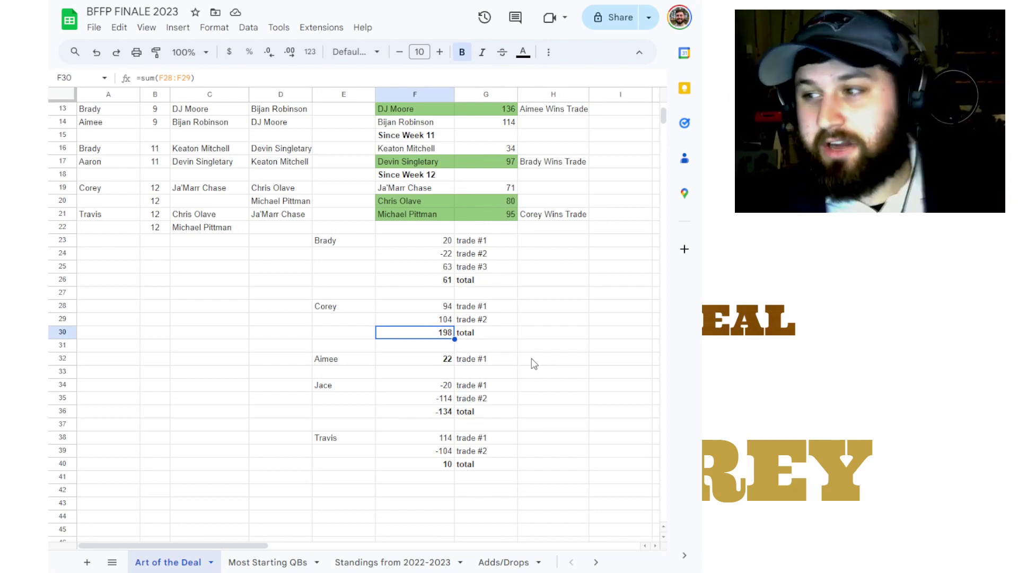
left_click(445, 284)
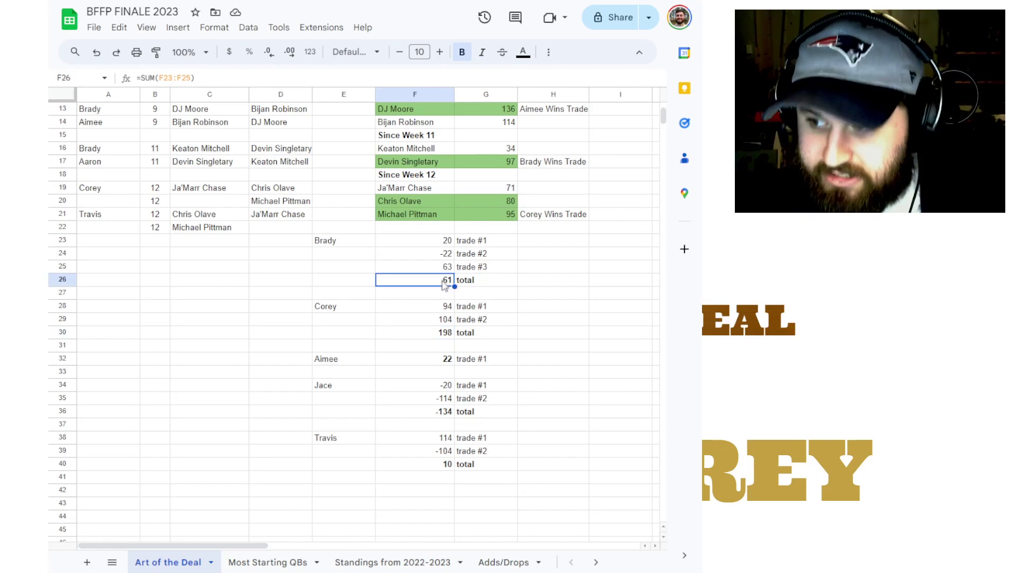
left_click(419, 360)
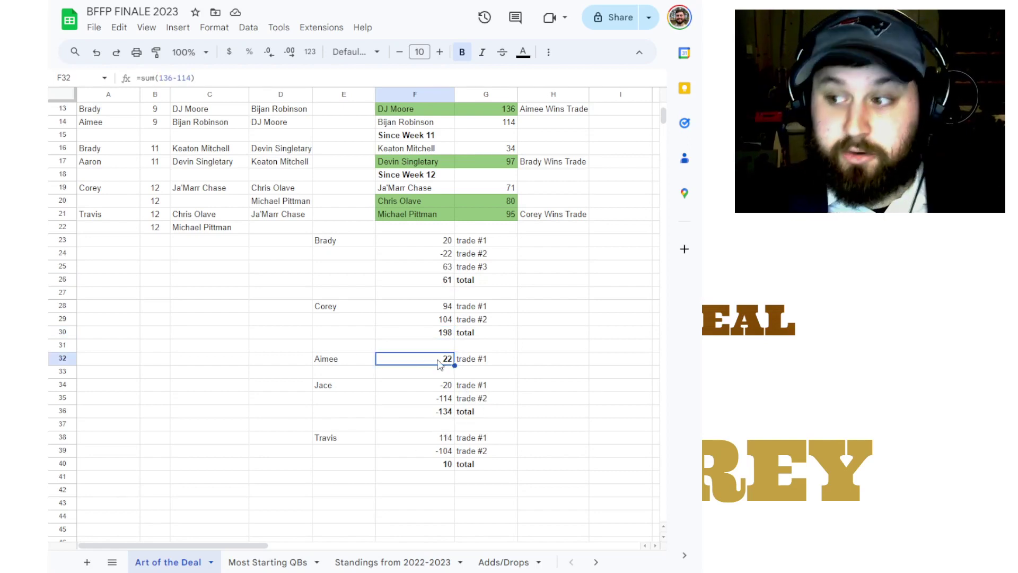
left_click(430, 444)
left_click(401, 403)
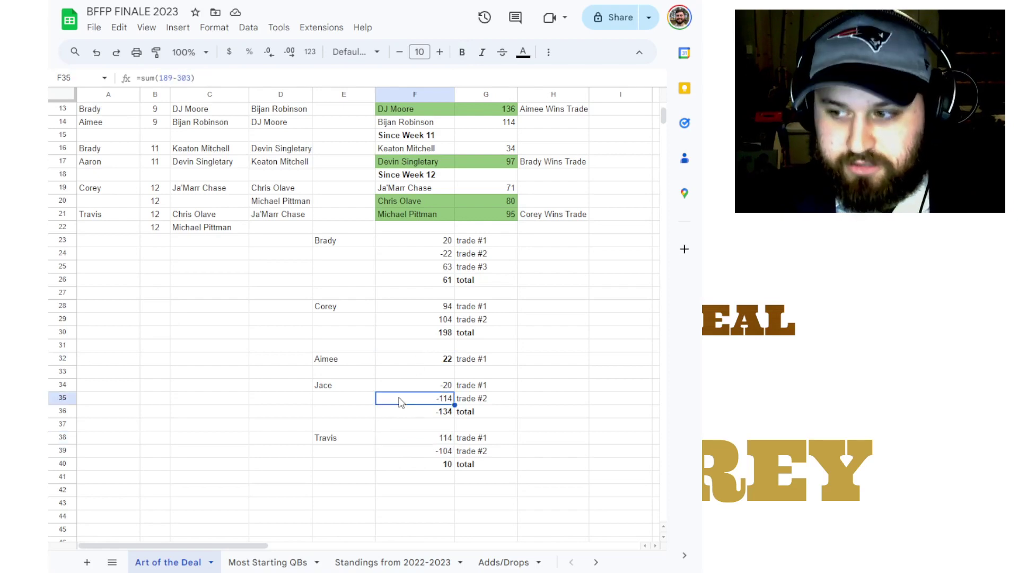
left_click(487, 395)
left_click(473, 413)
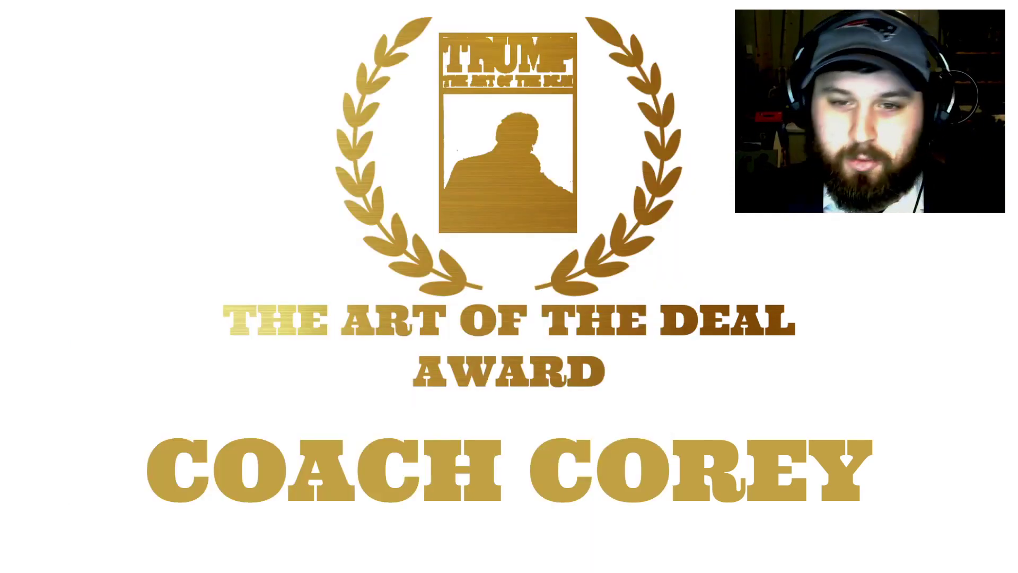
left_click(884, 270)
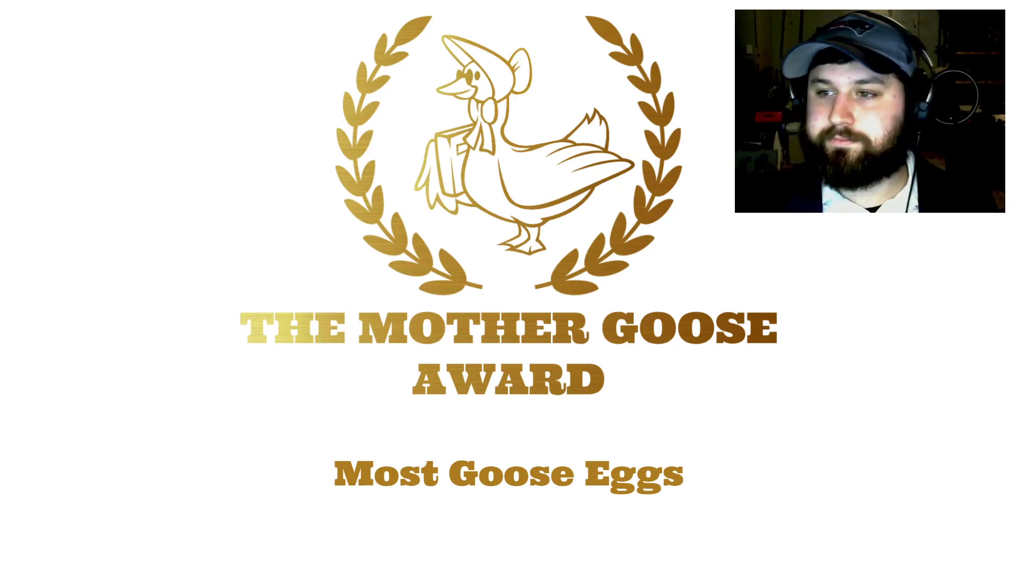
left_click(823, 415)
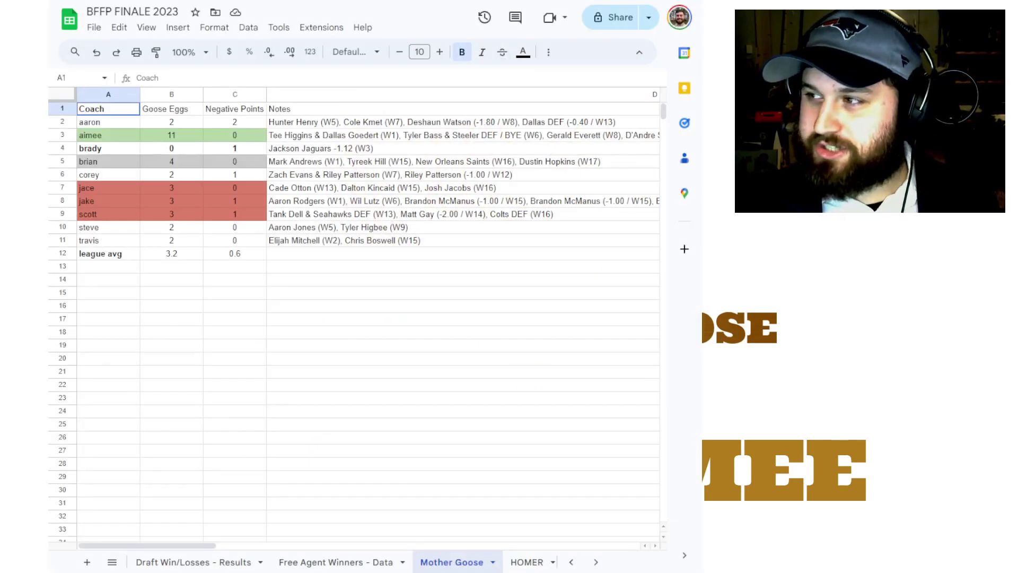
- Examine the coaches' goose egg counts, negative points and notes on the Mother Goose sheet
left_click(460, 293)
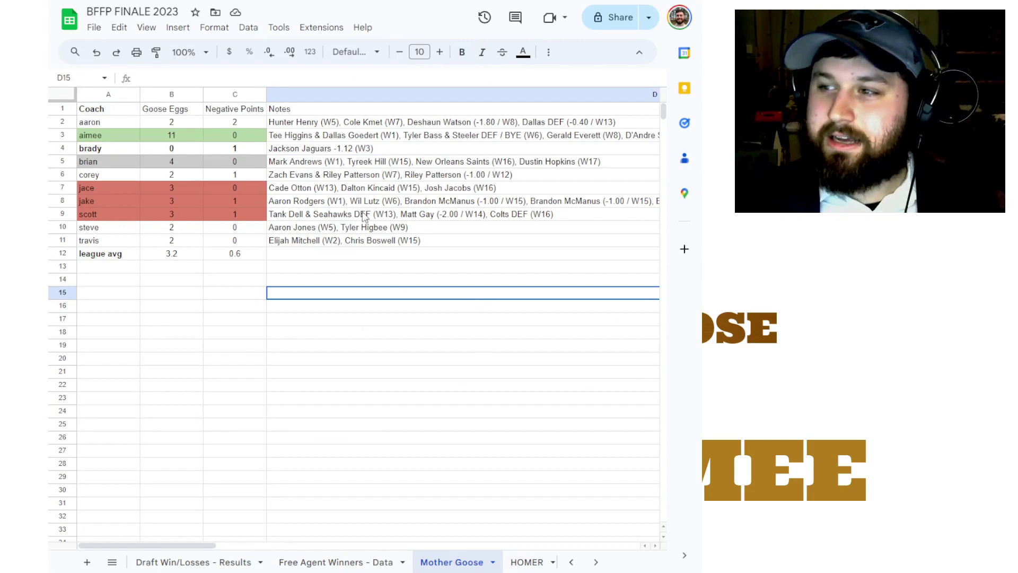
left_click(155, 139)
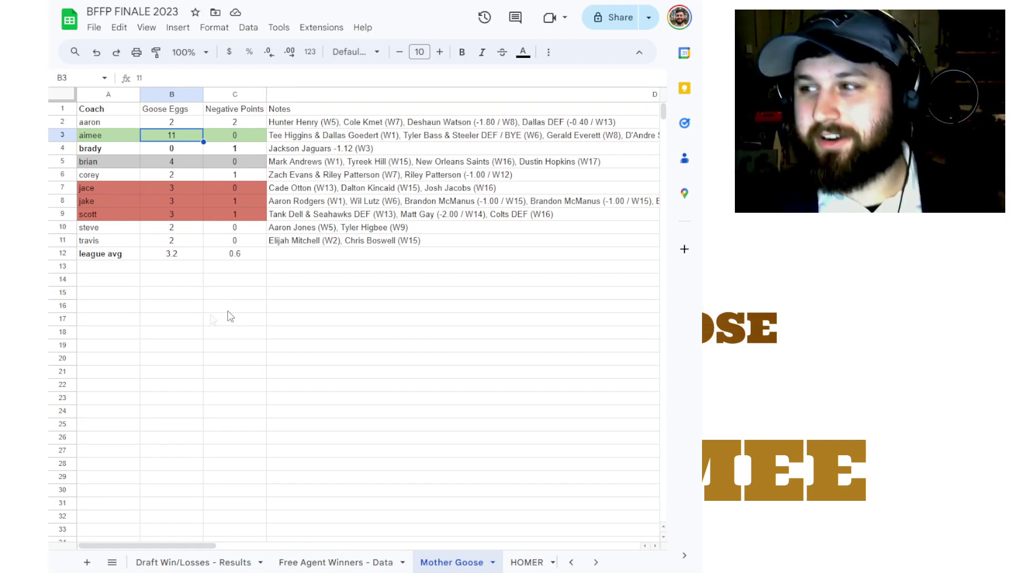
left_click_drag(190, 549, 136, 527)
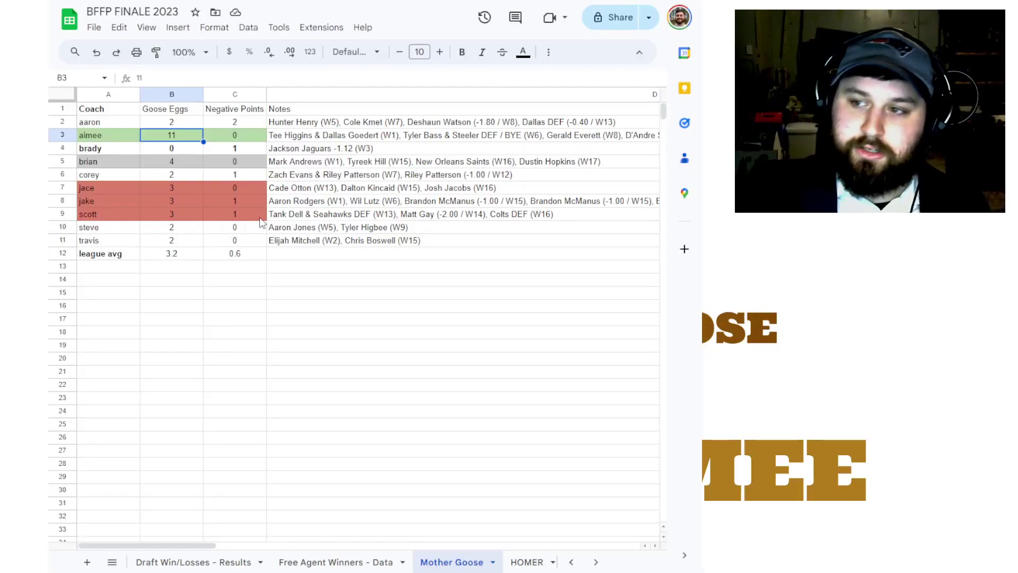
- Compare the goose egg counts of the coaches in rows 7, 2, 3, 5 and 4, including the row 7 notes
left_click(317, 192)
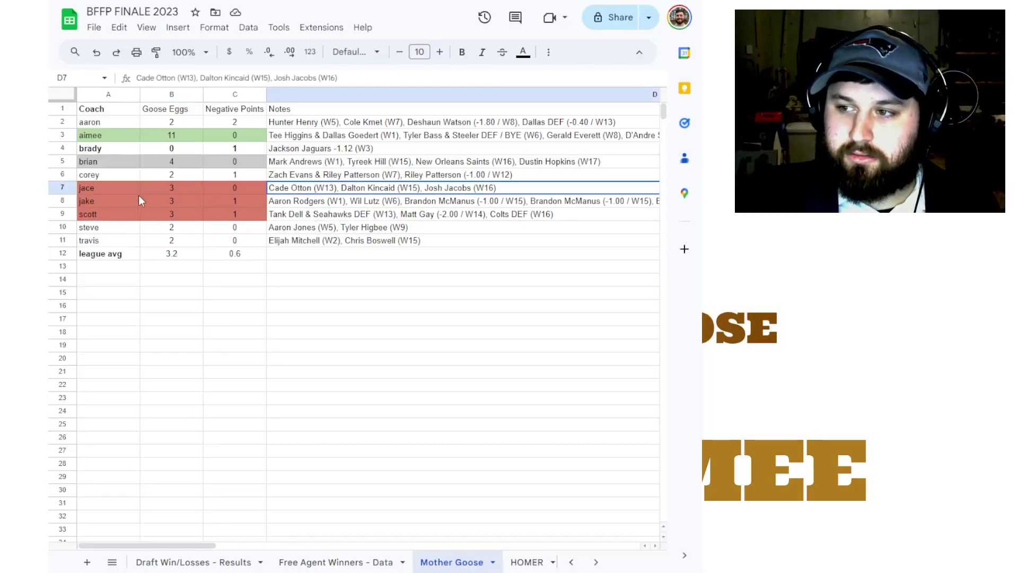
left_click(166, 188)
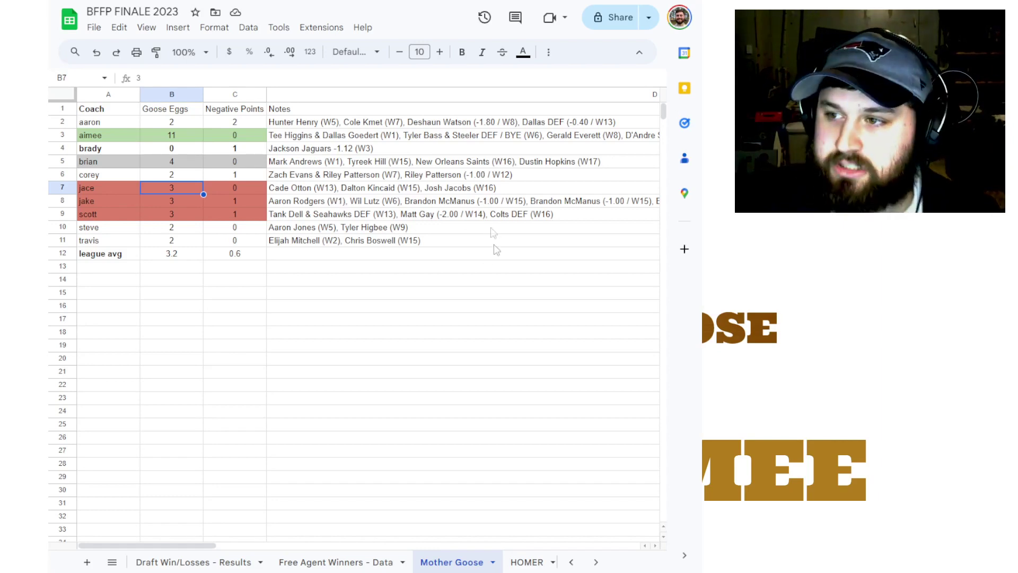
left_click(171, 123)
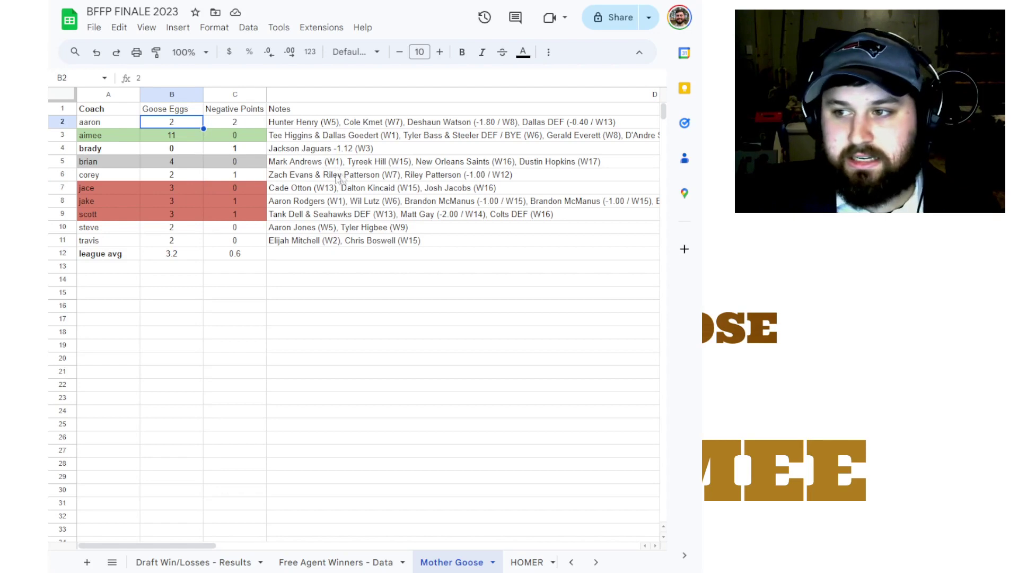
left_click(184, 139)
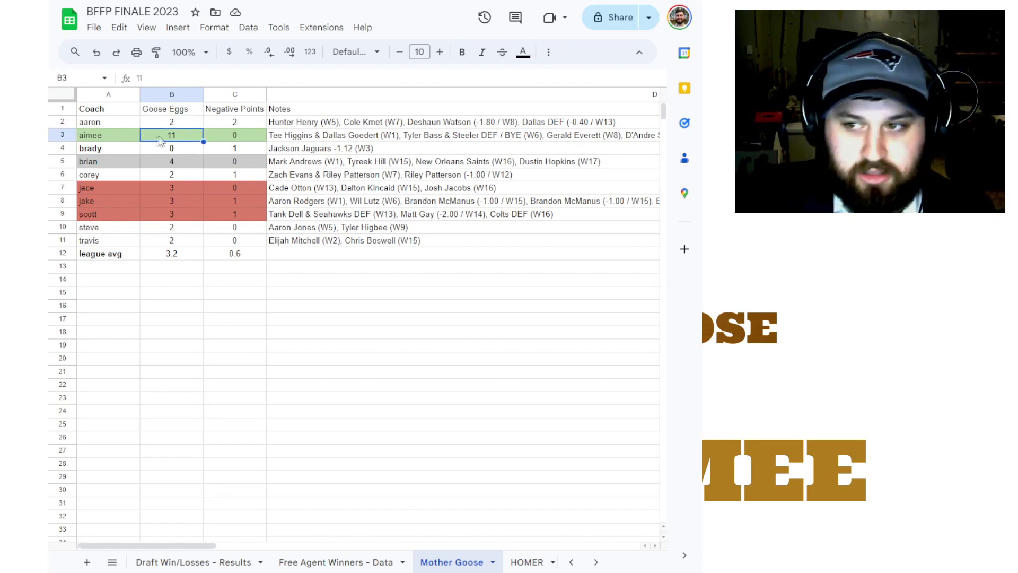
left_click(180, 169)
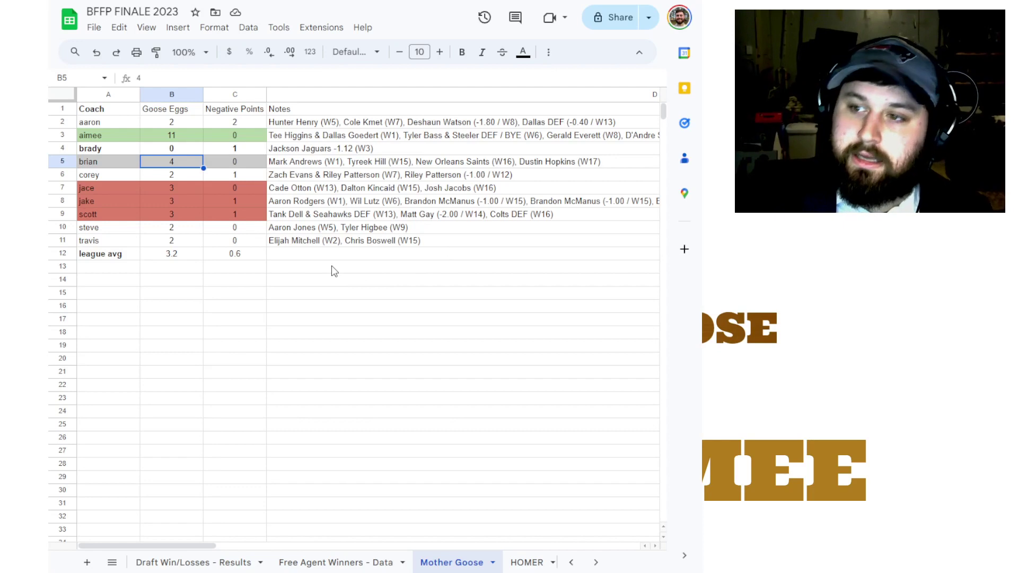
left_click(175, 148)
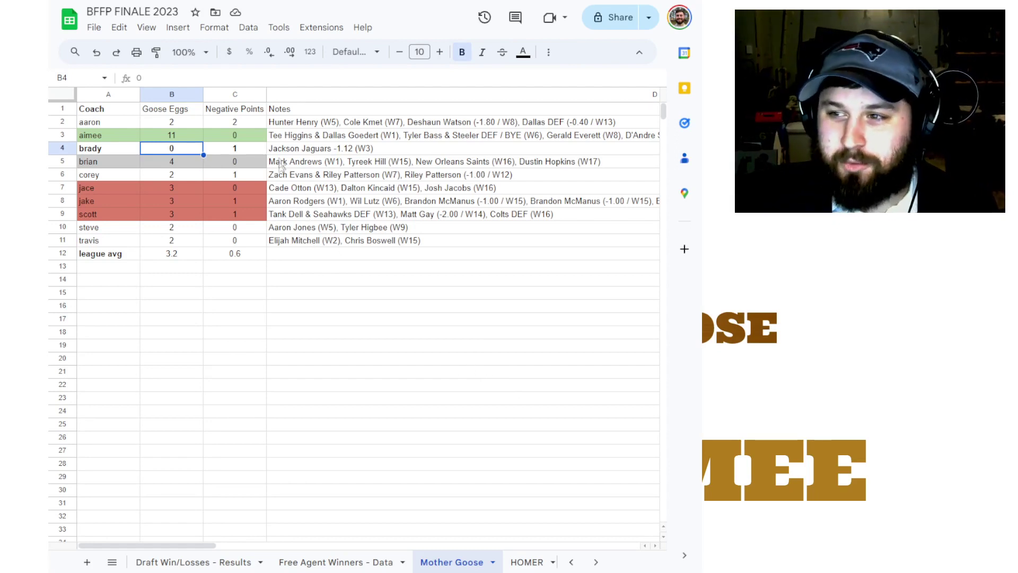
- Check the negative points of the row 4 coach, the league average and the row 2 coach
key("Right")
left_click(257, 254)
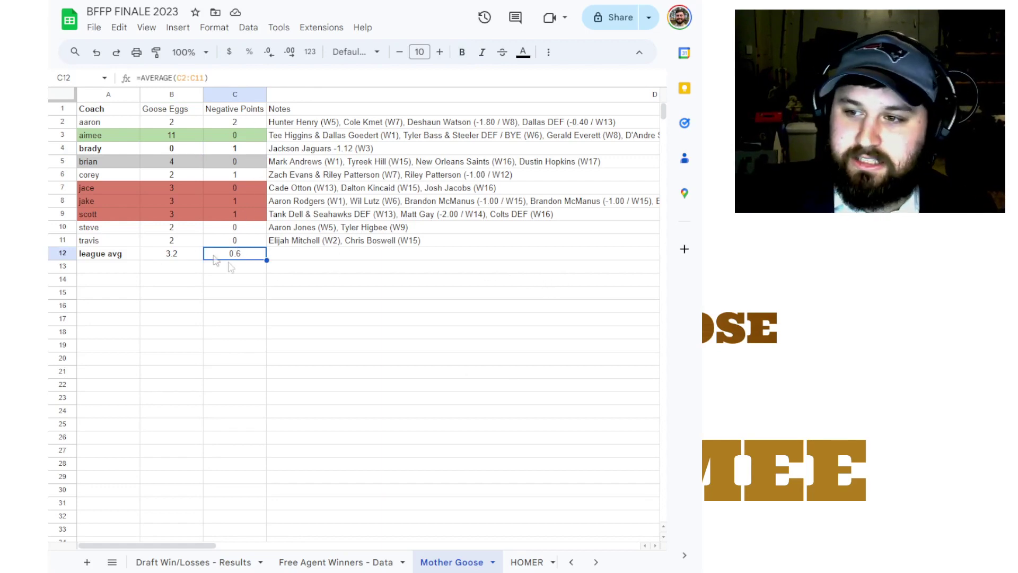
left_click(231, 127)
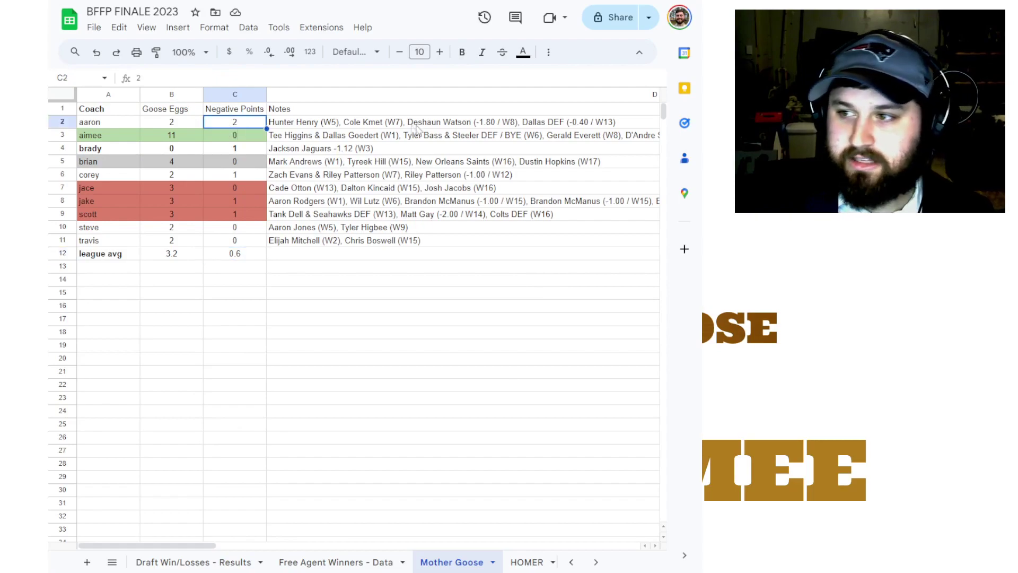